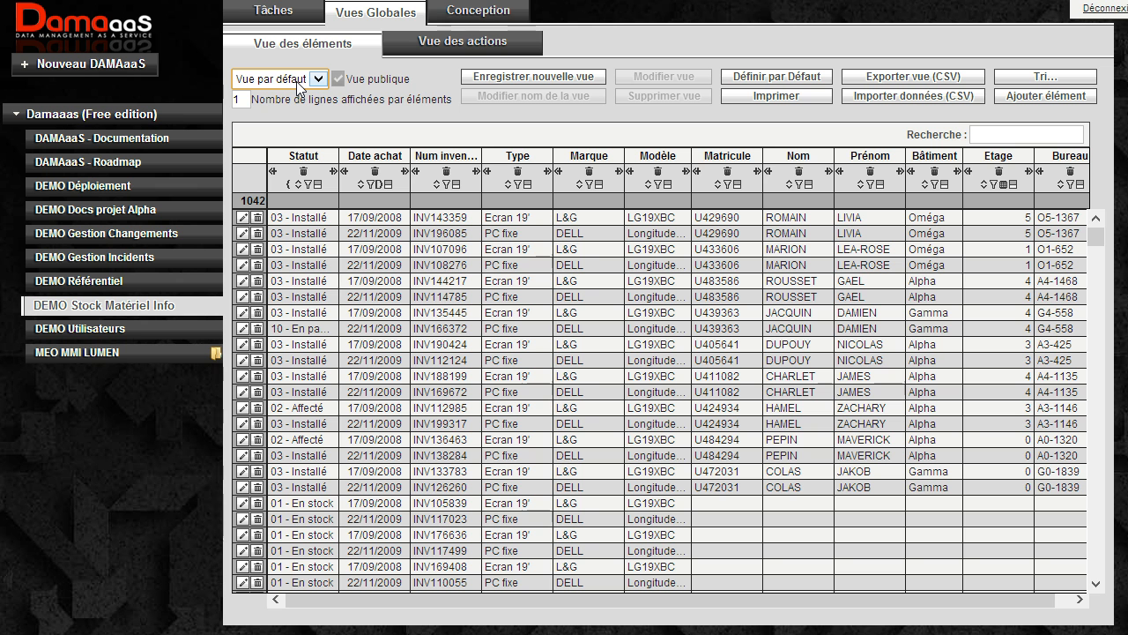
{"action": "left_click", "coordinate": [297, 81]}
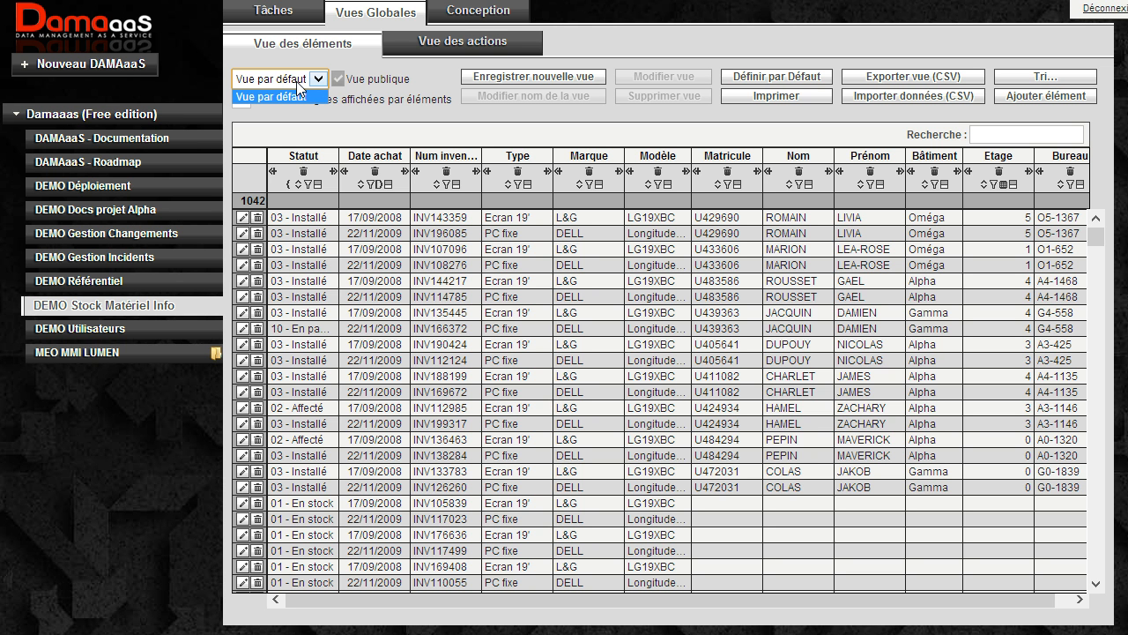
{"action": "left_click", "coordinate": [297, 83]}
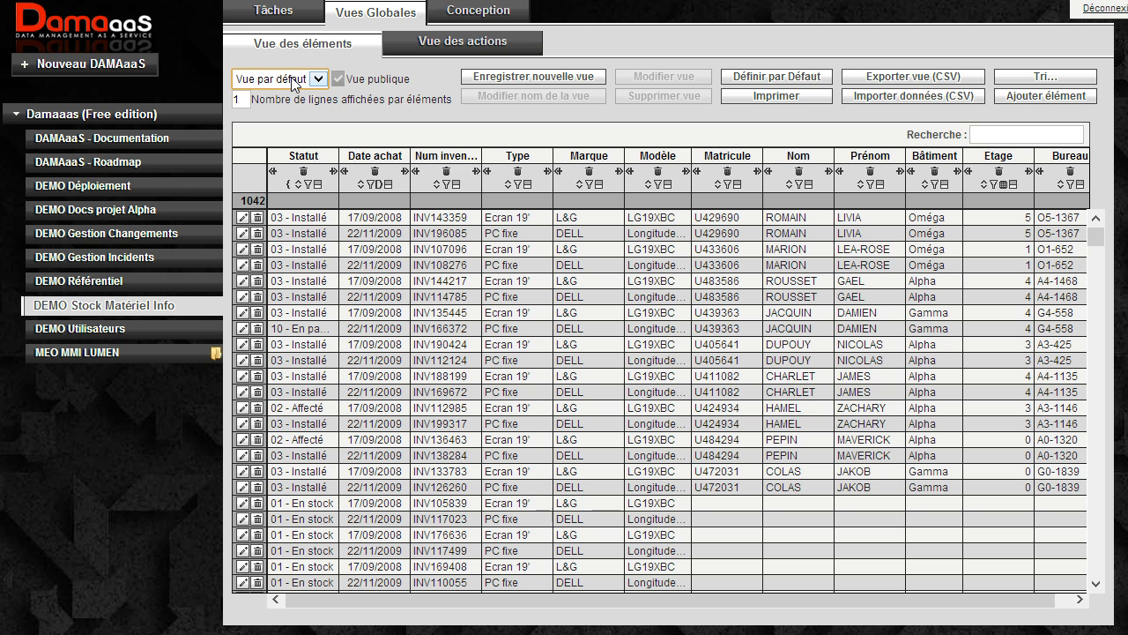
{"action": "left_click", "coordinate": [385, 275]}
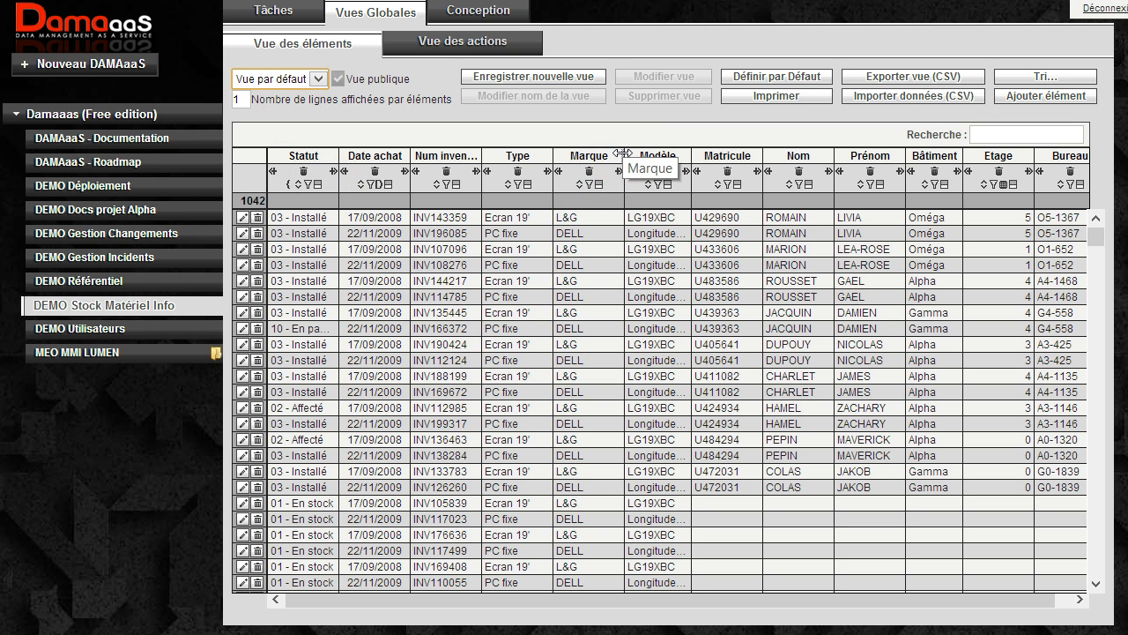
Make the Marque column narrower and the Modèle column wider, and move the Nom column between Statut and Date achat.
{"action": "left_click_drag", "start_coordinate": [622, 153], "coordinate": [593, 154]}
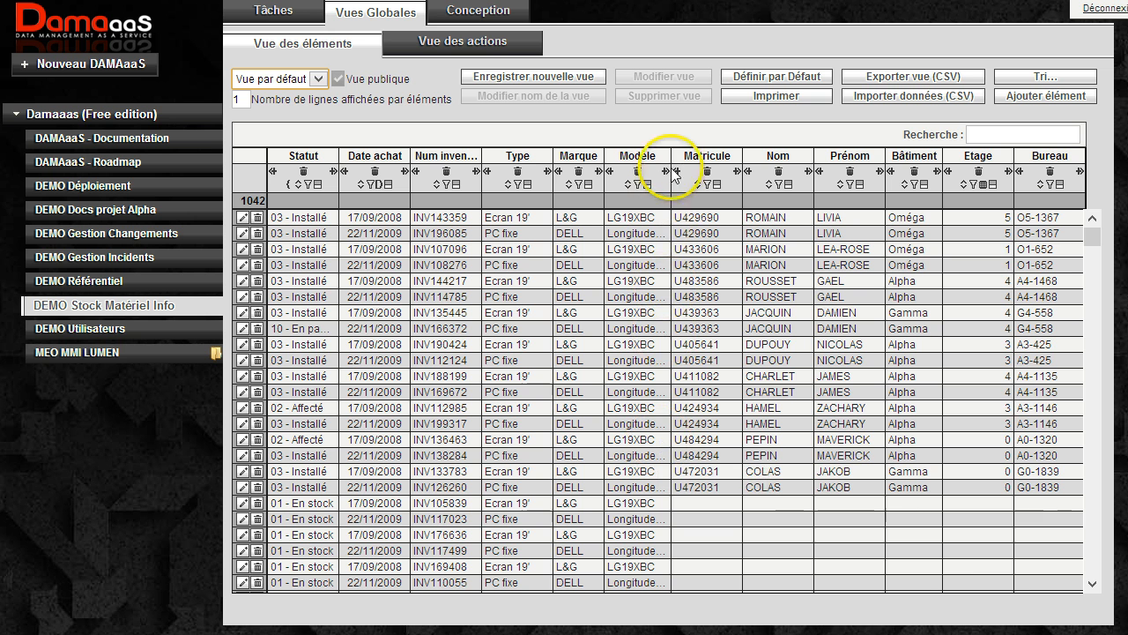
{"action": "left_click_drag", "start_coordinate": [681, 159], "coordinate": [707, 161]}
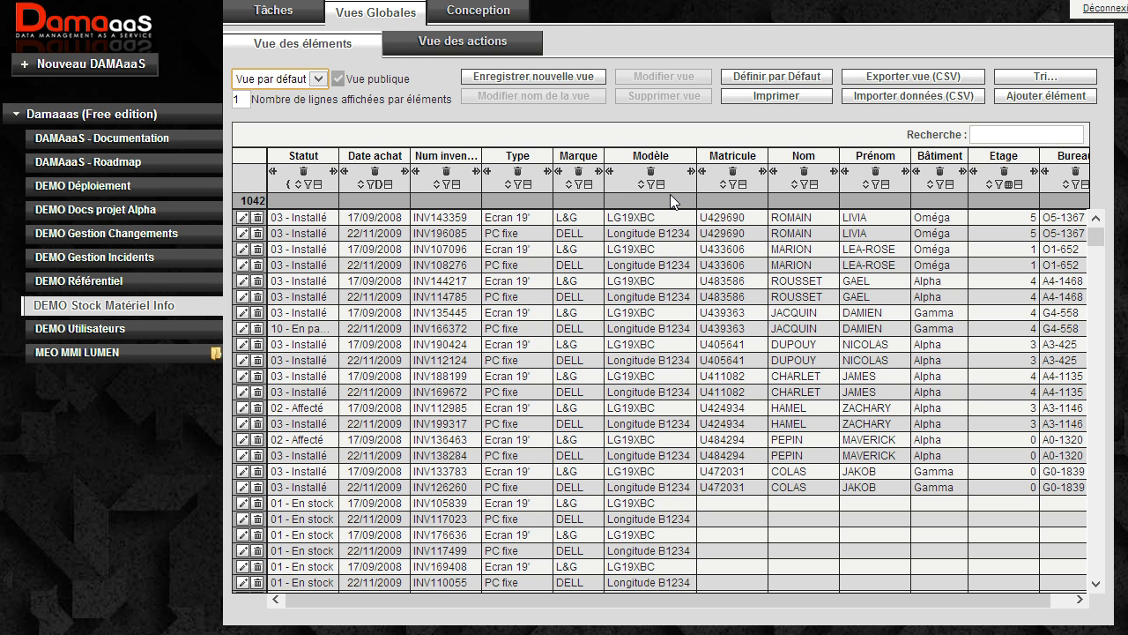
{"action": "left_click", "coordinate": [797, 156]}
{"action": "left_click_drag", "start_coordinate": [797, 156], "coordinate": [342, 156]}
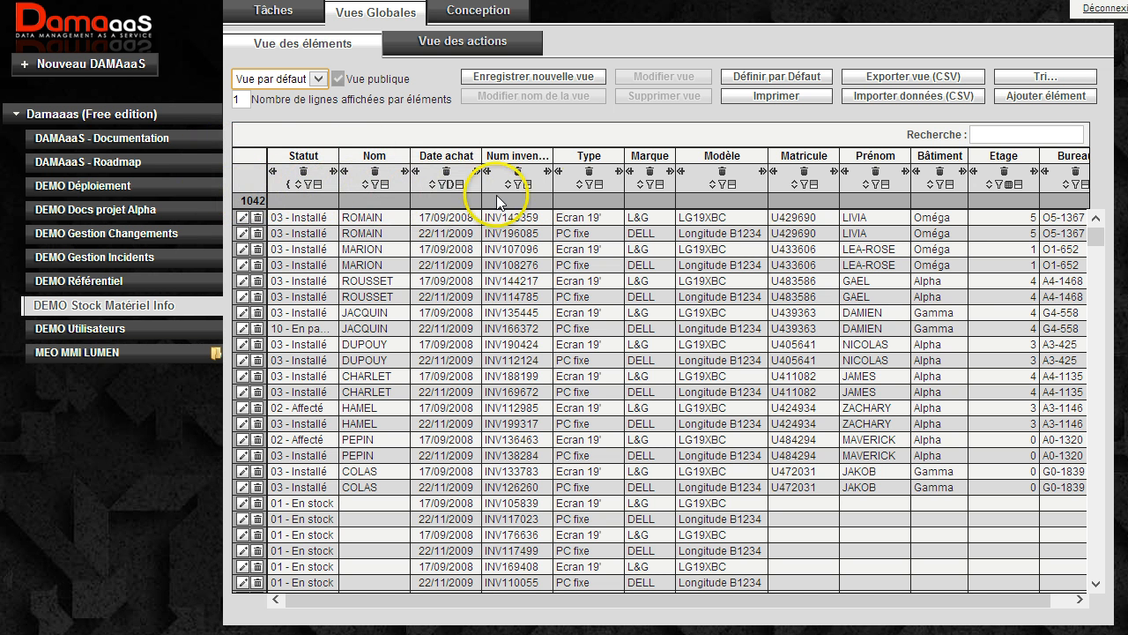
Remove the Modèle column from the view and add it back directly after the Statut column.
{"action": "left_click", "coordinate": [722, 170]}
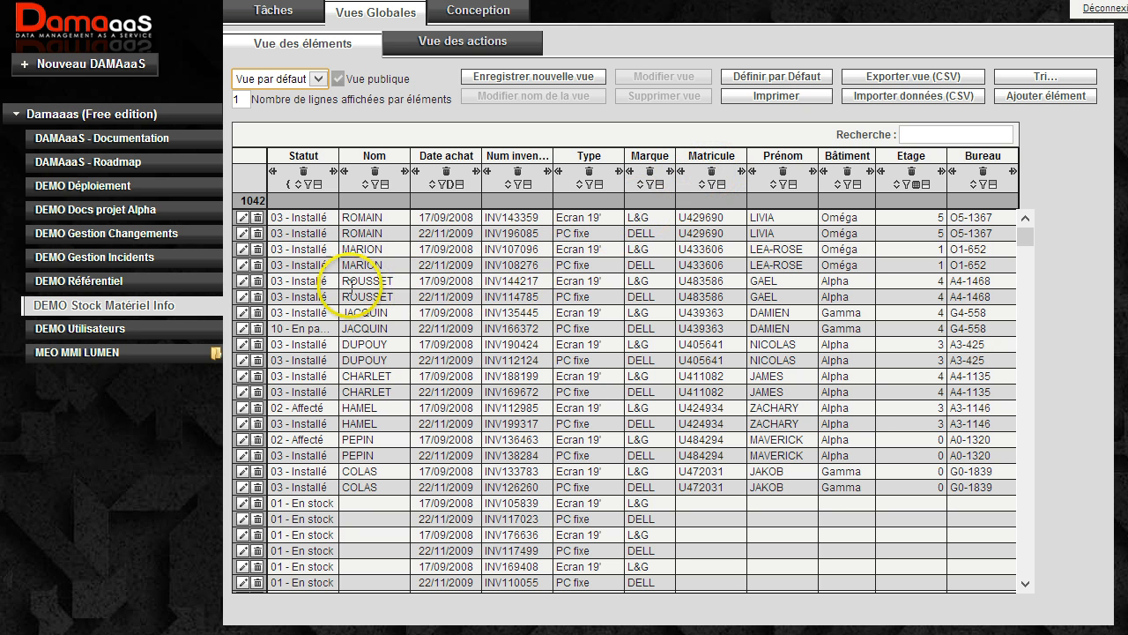
{"action": "left_click", "coordinate": [335, 171]}
{"action": "left_click", "coordinate": [330, 131]}
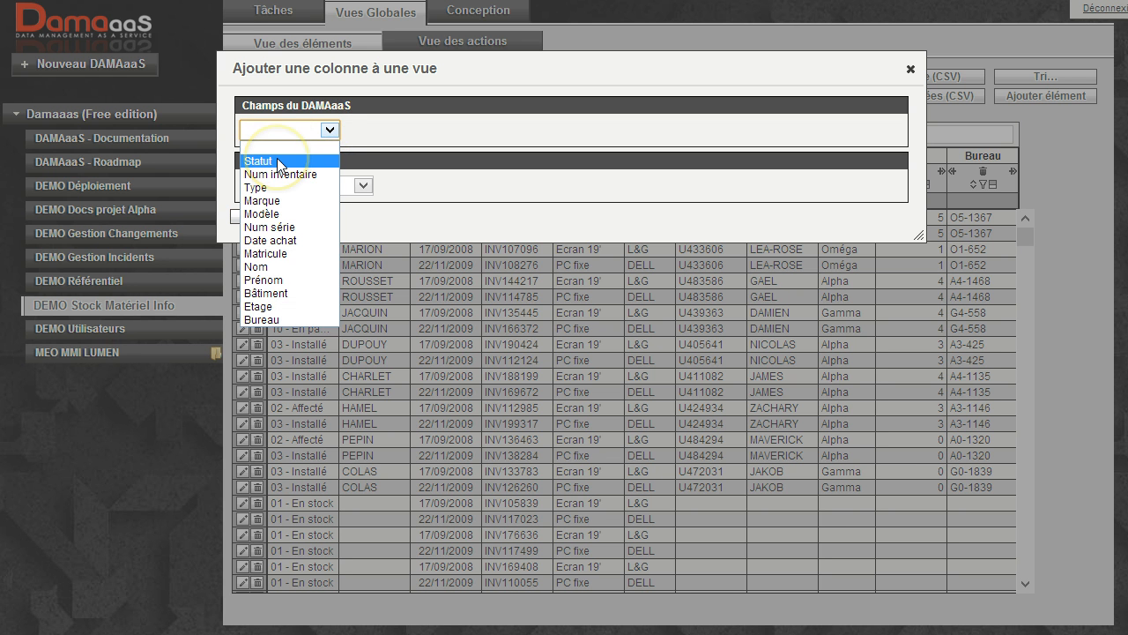
{"action": "left_click", "coordinate": [273, 213]}
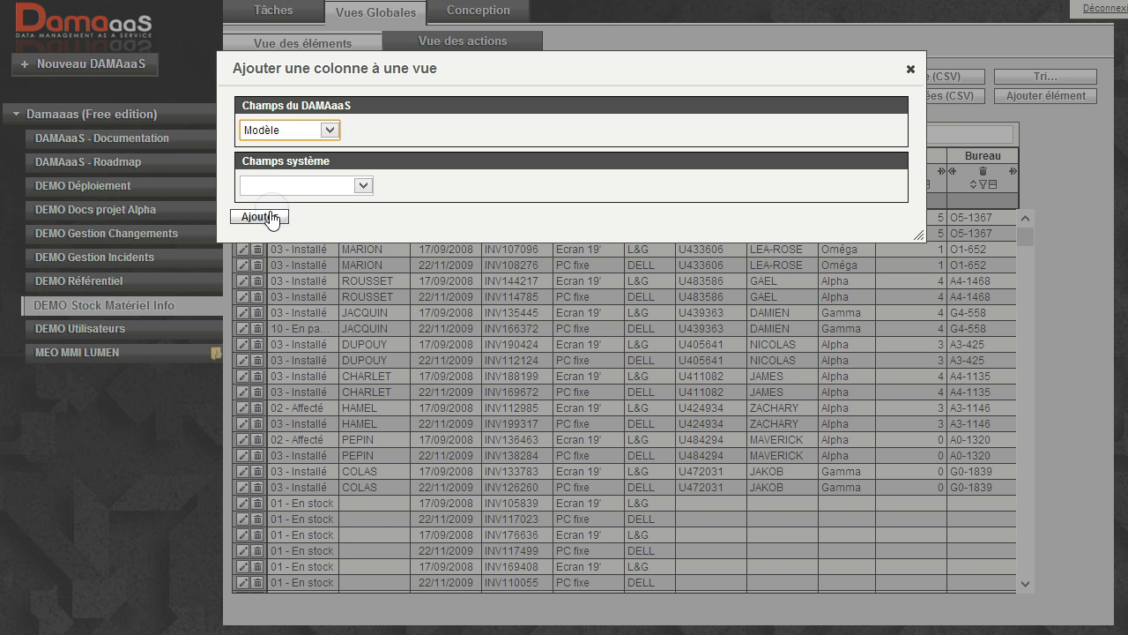
{"action": "left_click", "coordinate": [268, 217]}
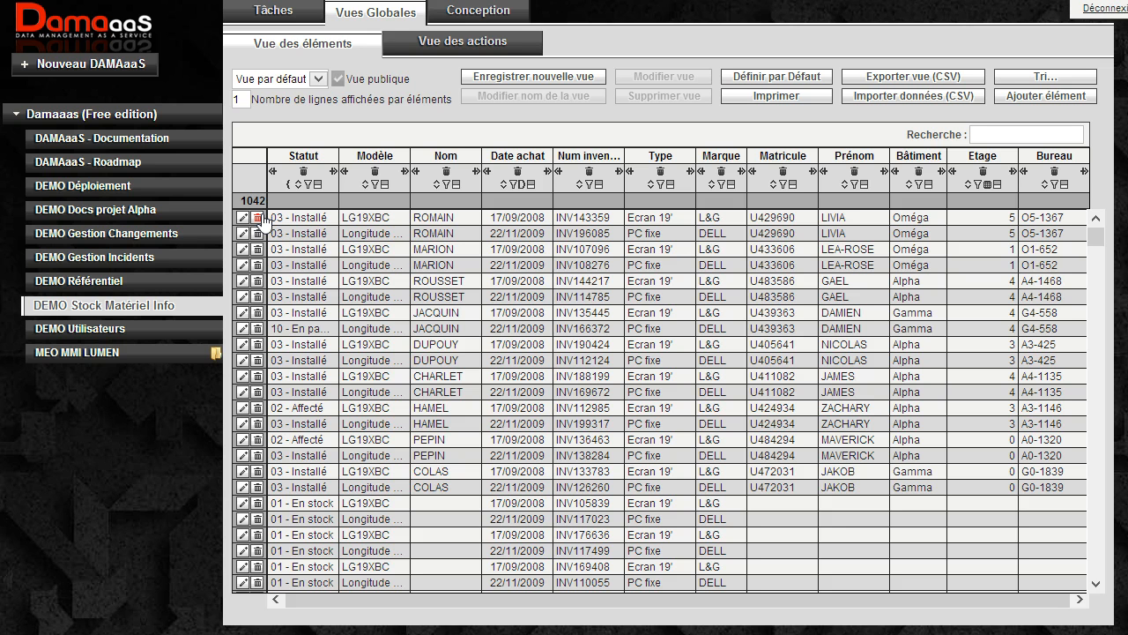
Add the system field Auteur as a column directly after Statut and widen it to fit its full contents.
{"action": "left_click", "coordinate": [333, 176]}
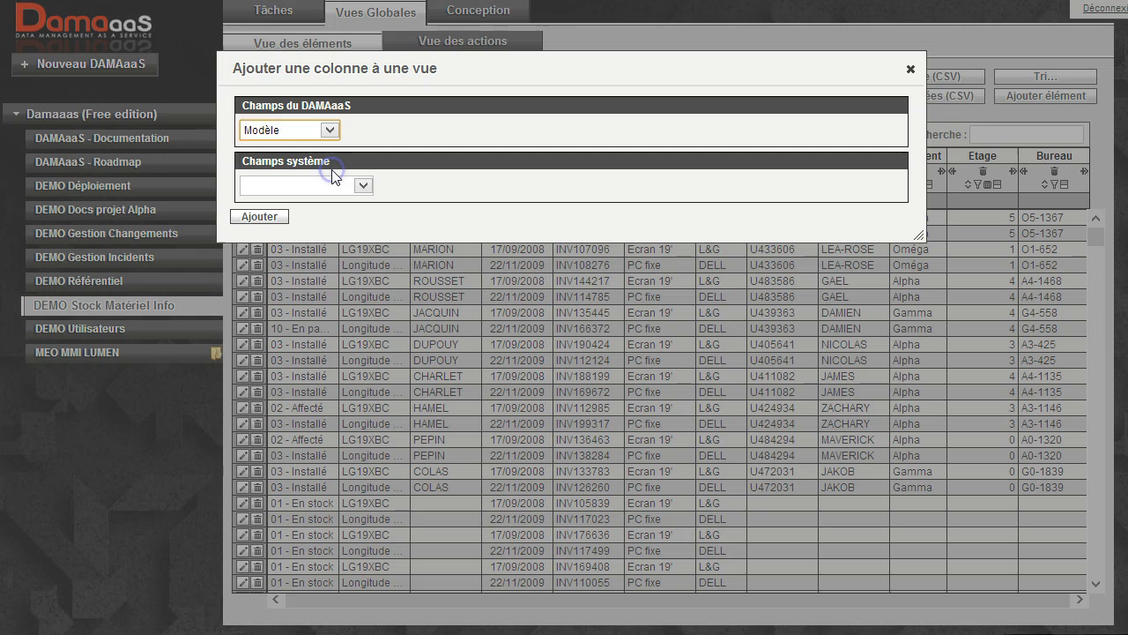
{"action": "left_click", "coordinate": [363, 185]}
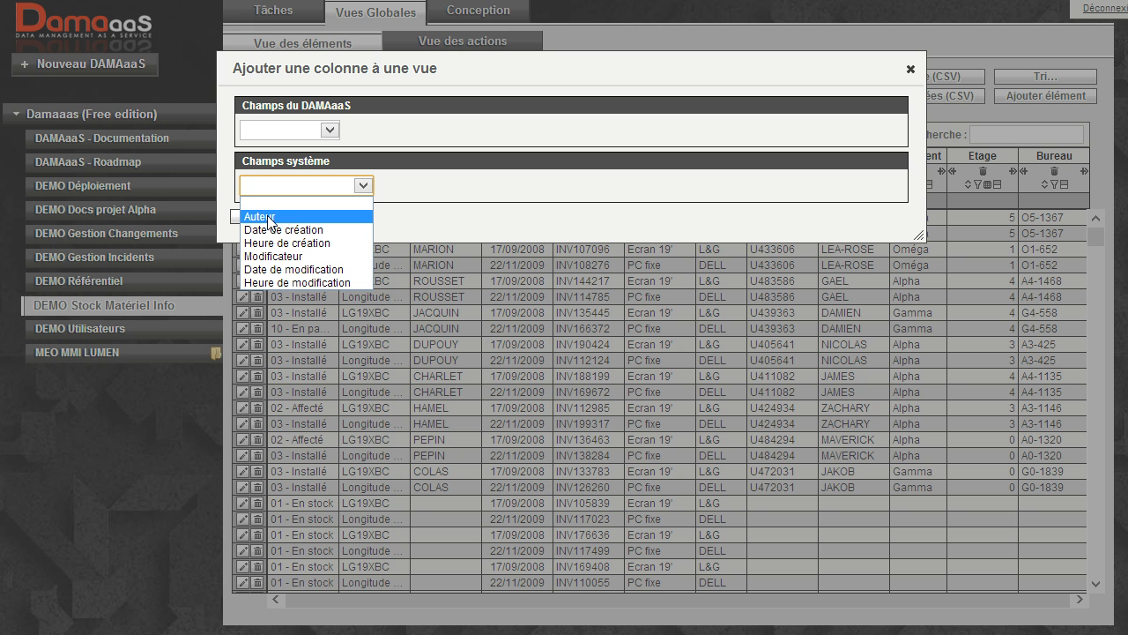
{"action": "left_click", "coordinate": [274, 259]}
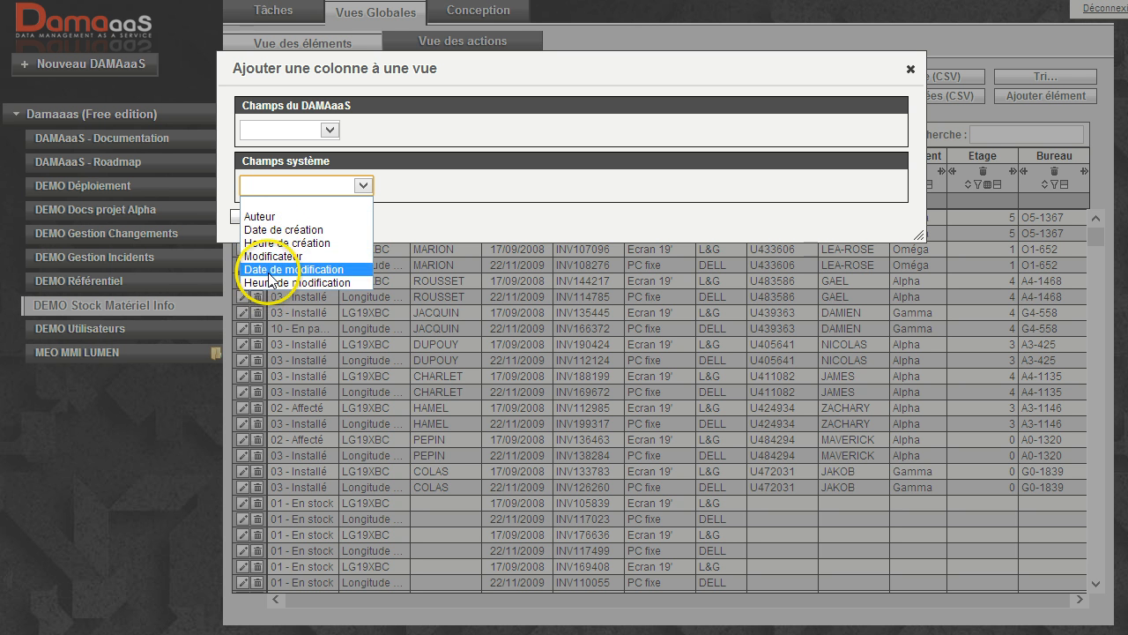
{"action": "left_click", "coordinate": [261, 217]}
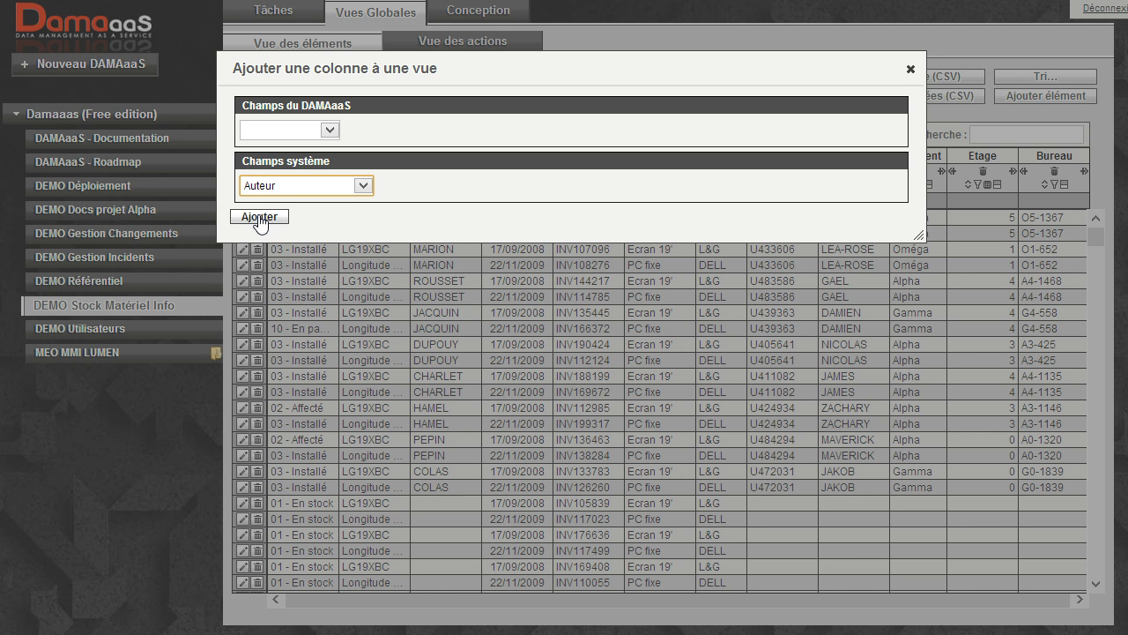
{"action": "left_click", "coordinate": [260, 218]}
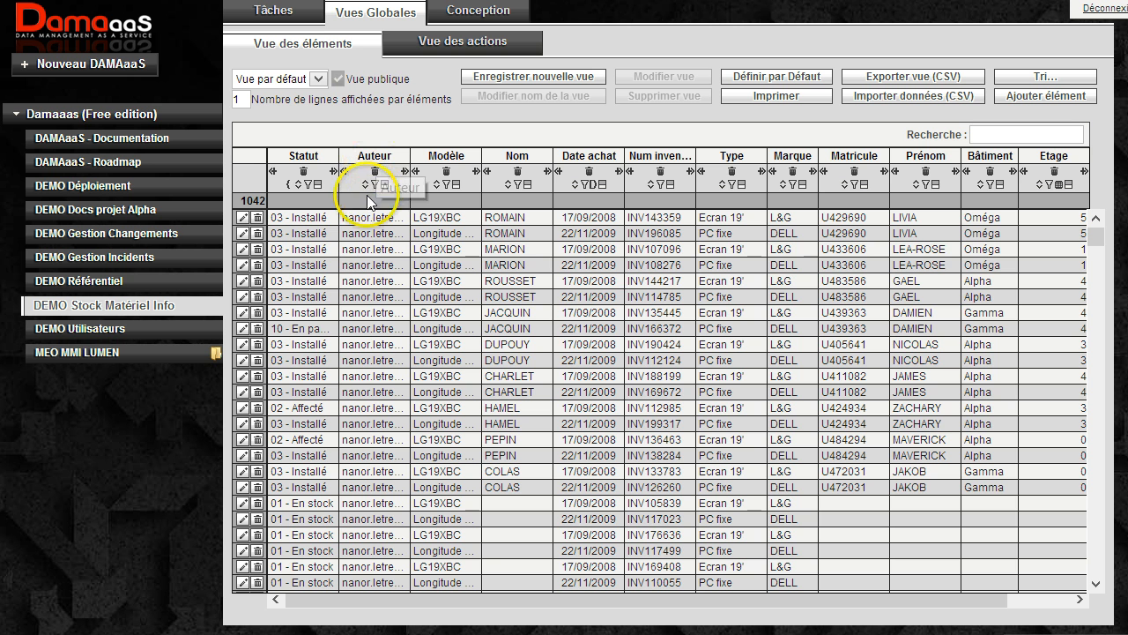
{"action": "left_click_drag", "start_coordinate": [411, 161], "coordinate": [482, 161]}
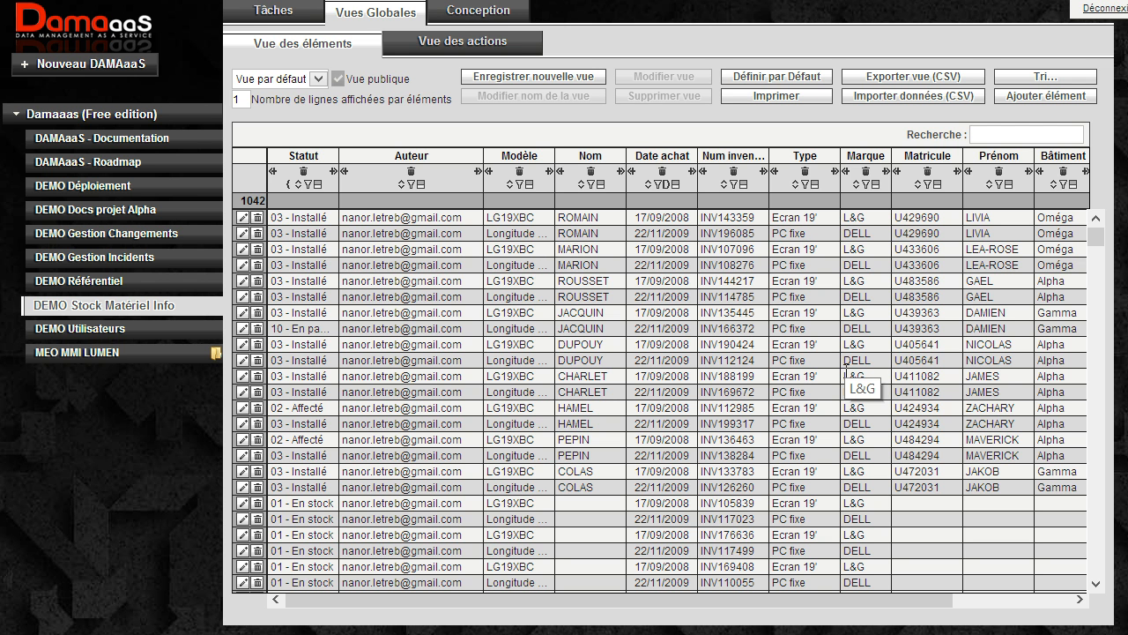
Set the number of lines displayed per element to 2 and put it back to 1.
{"action": "double_click", "coordinate": [241, 97]}
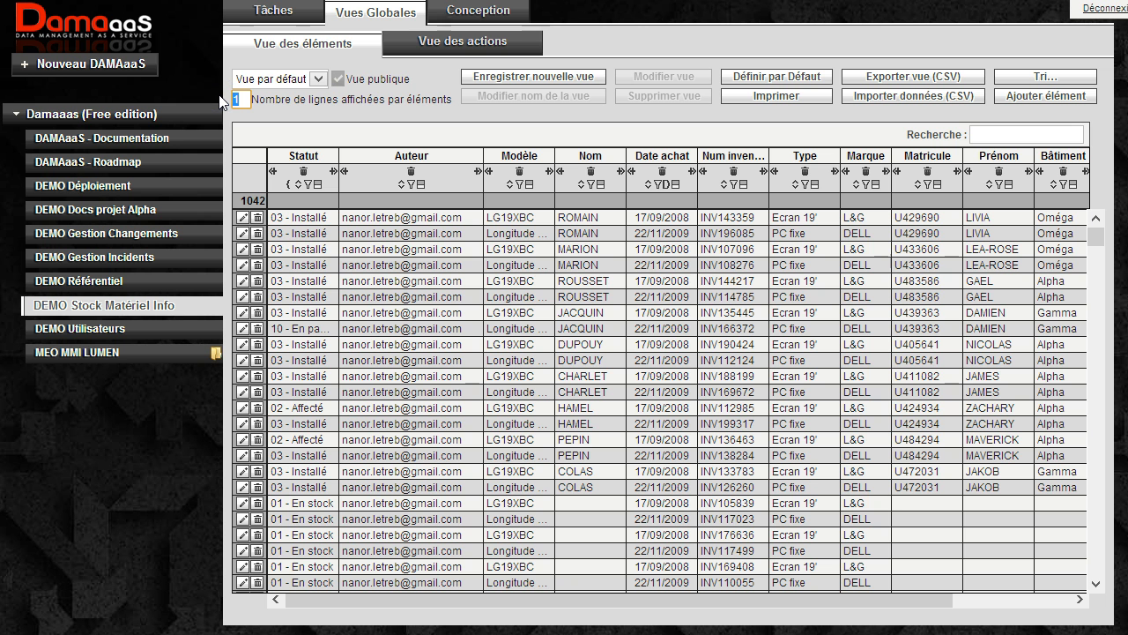
{"action": "type", "text": "2"}
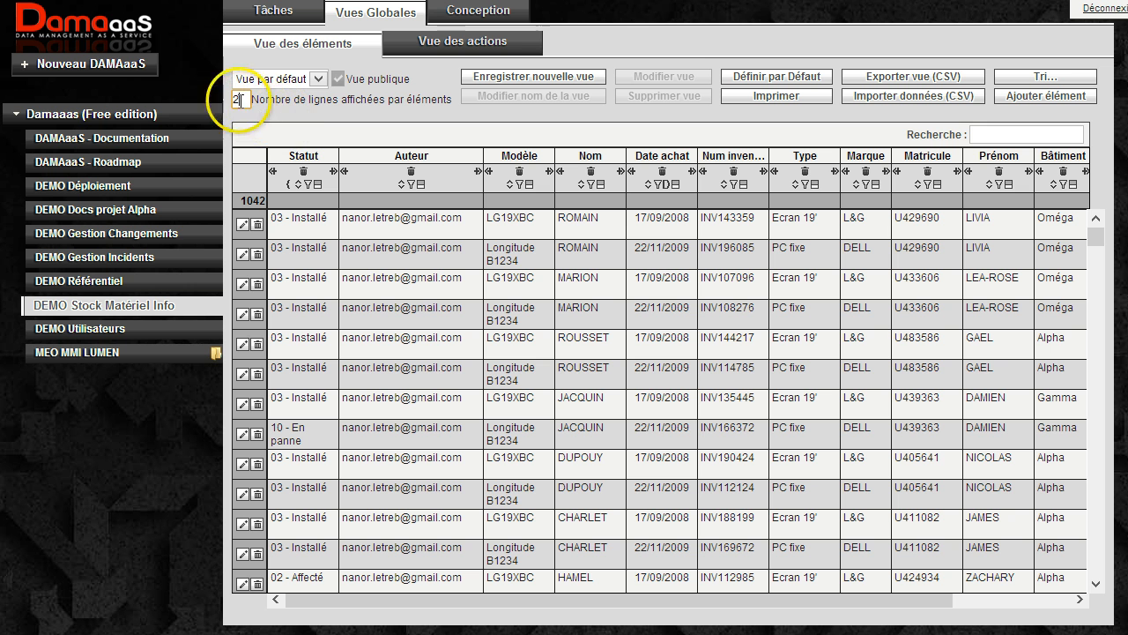
{"action": "left_click_drag", "start_coordinate": [242, 100], "coordinate": [231, 98]}
{"action": "type", "text": "1"}
{"action": "key", "text": "Return"}
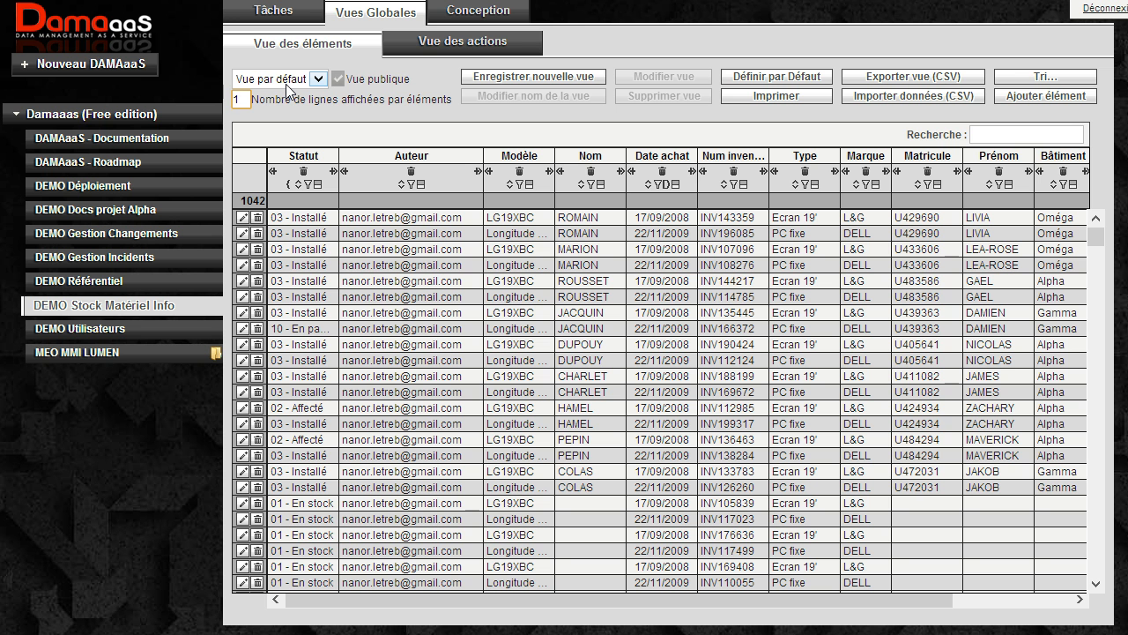
Save the current column layout as a new view named "Ma vue 1".
{"action": "left_click", "coordinate": [538, 80]}
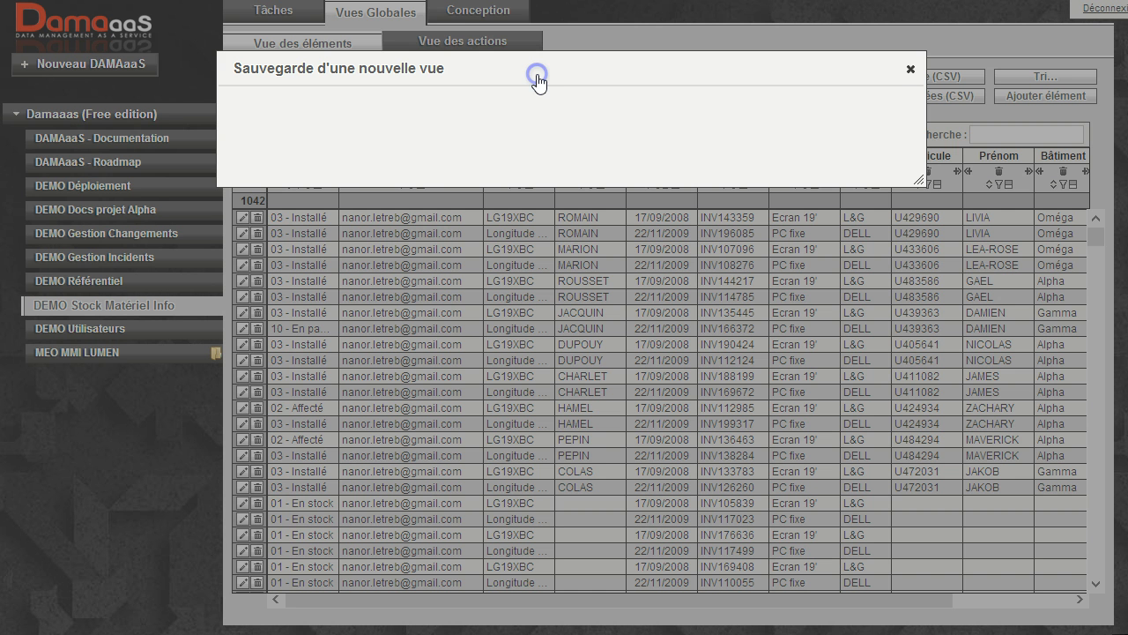
{"action": "left_click", "coordinate": [454, 128]}
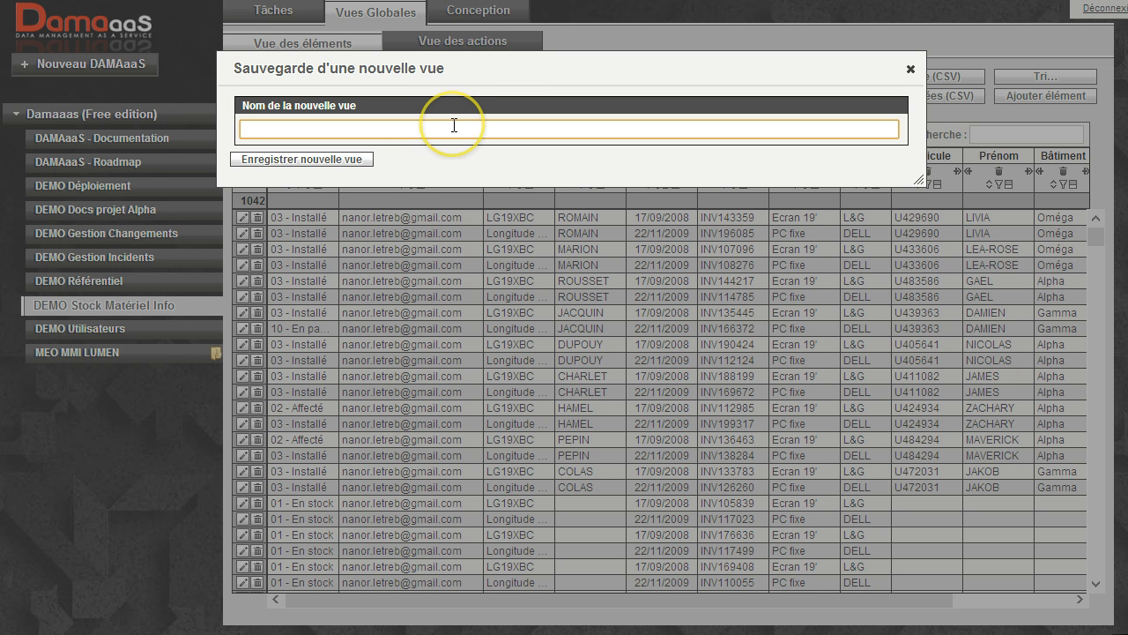
{"action": "type", "text": "Ma vue"}
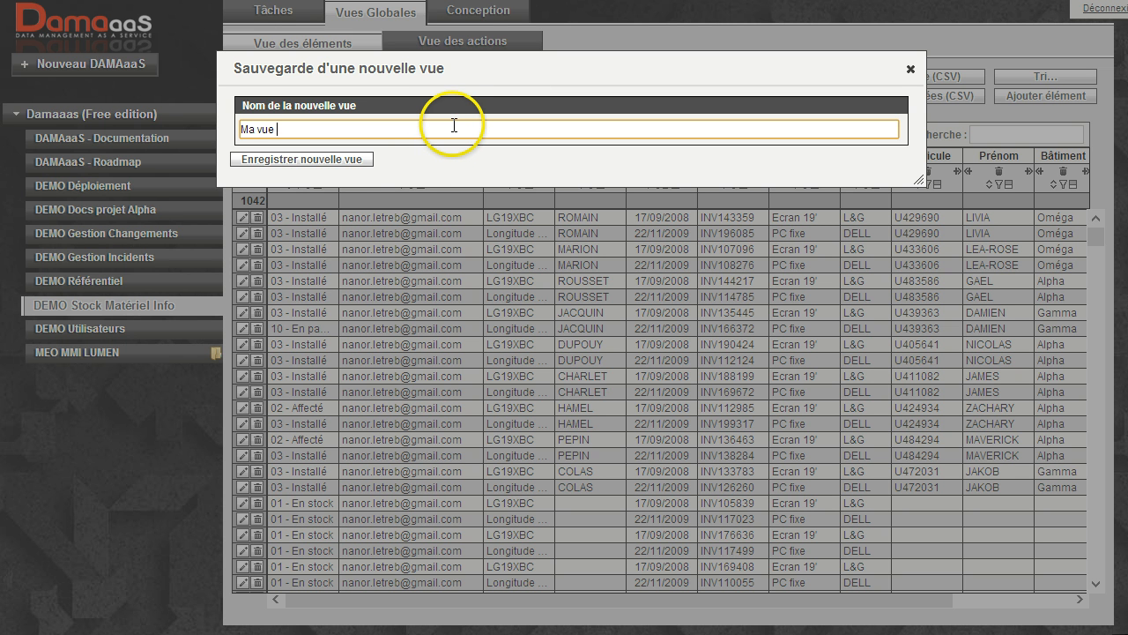
{"action": "type", "text": " 1"}
{"action": "left_click", "coordinate": [354, 163]}
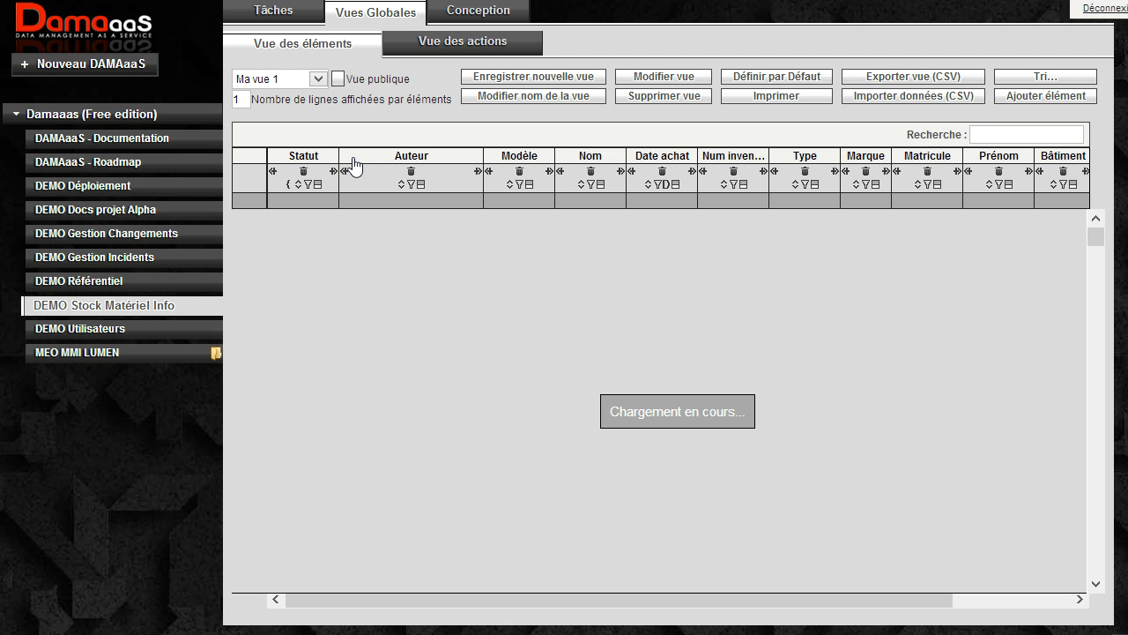
Display the view "Vue par défaut" for comparison and return to "Ma vue 1".
{"action": "left_click", "coordinate": [297, 78]}
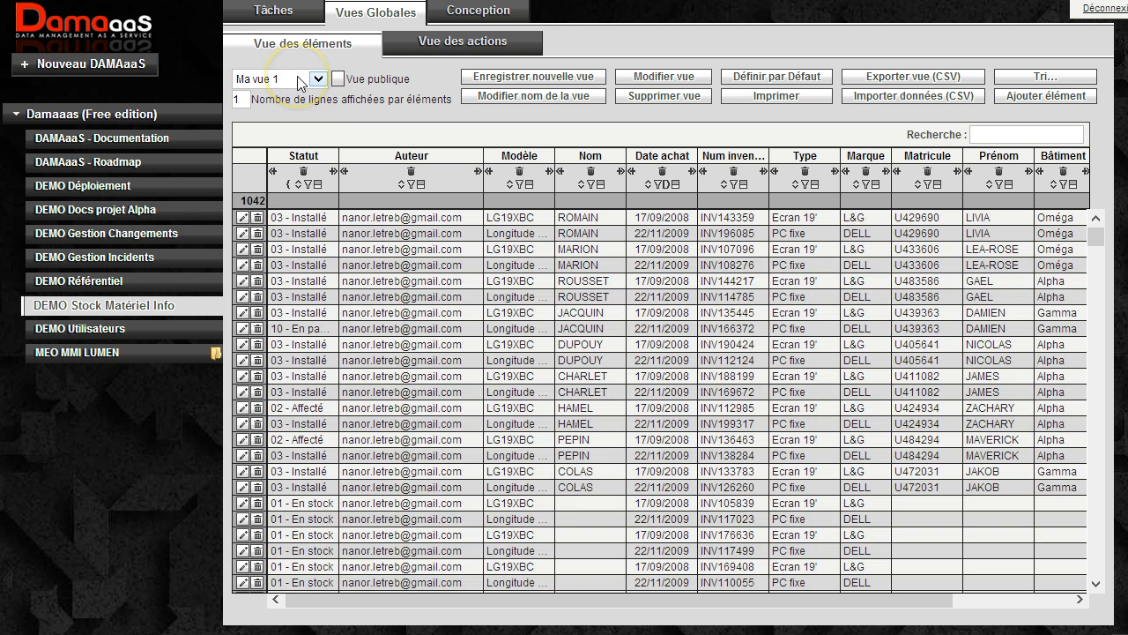
{"action": "left_click", "coordinate": [298, 78]}
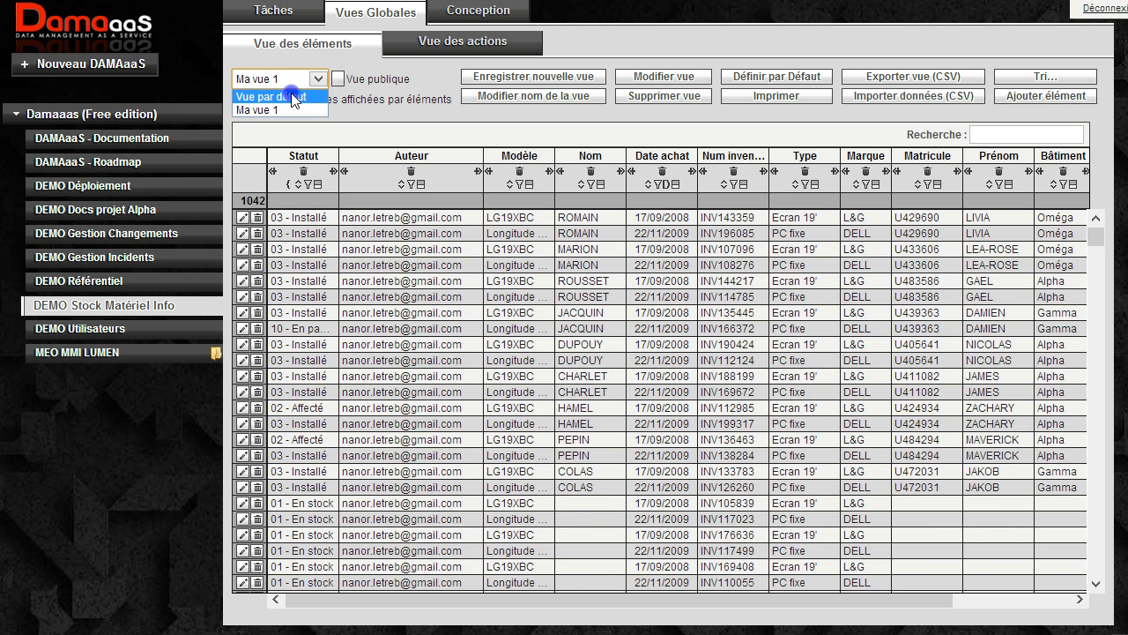
{"action": "left_click", "coordinate": [292, 93]}
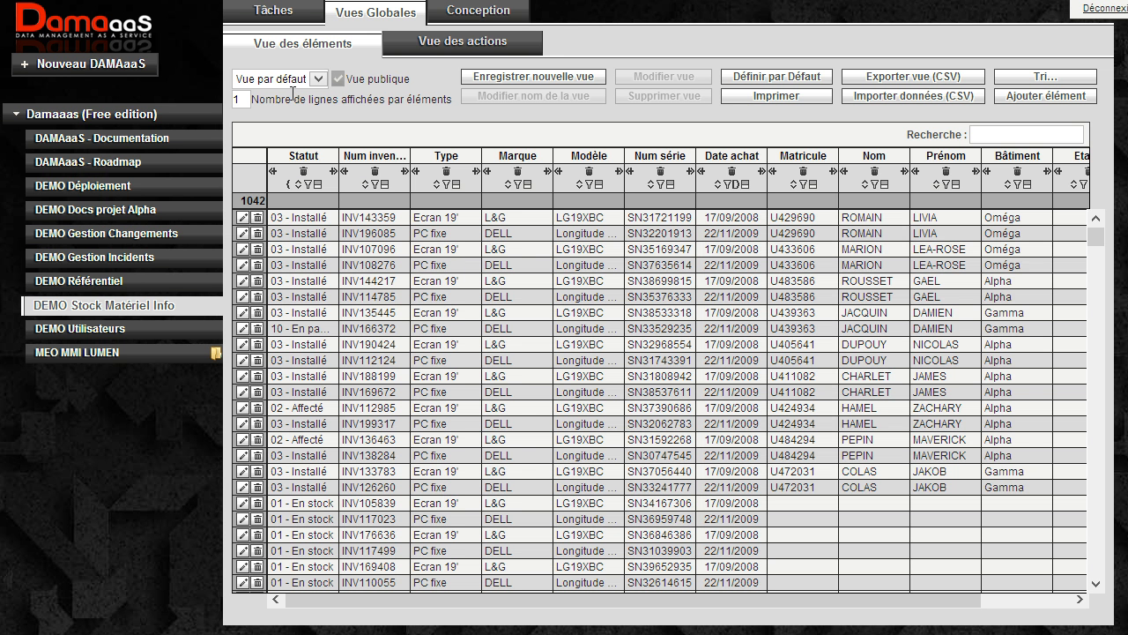
{"action": "left_click", "coordinate": [281, 79]}
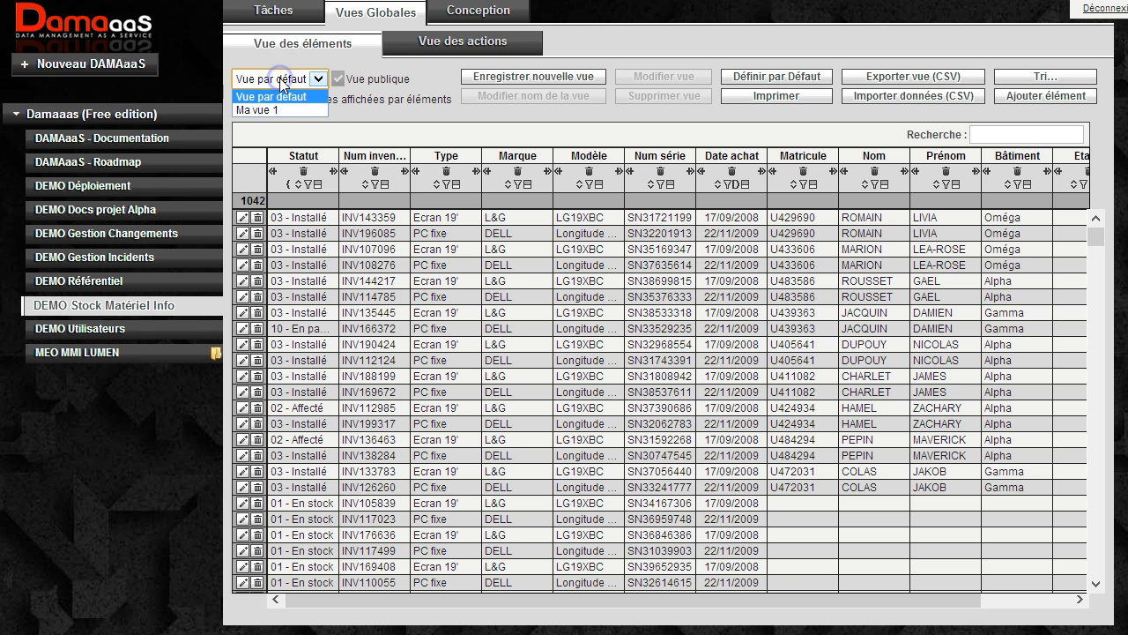
{"action": "left_click", "coordinate": [278, 109]}
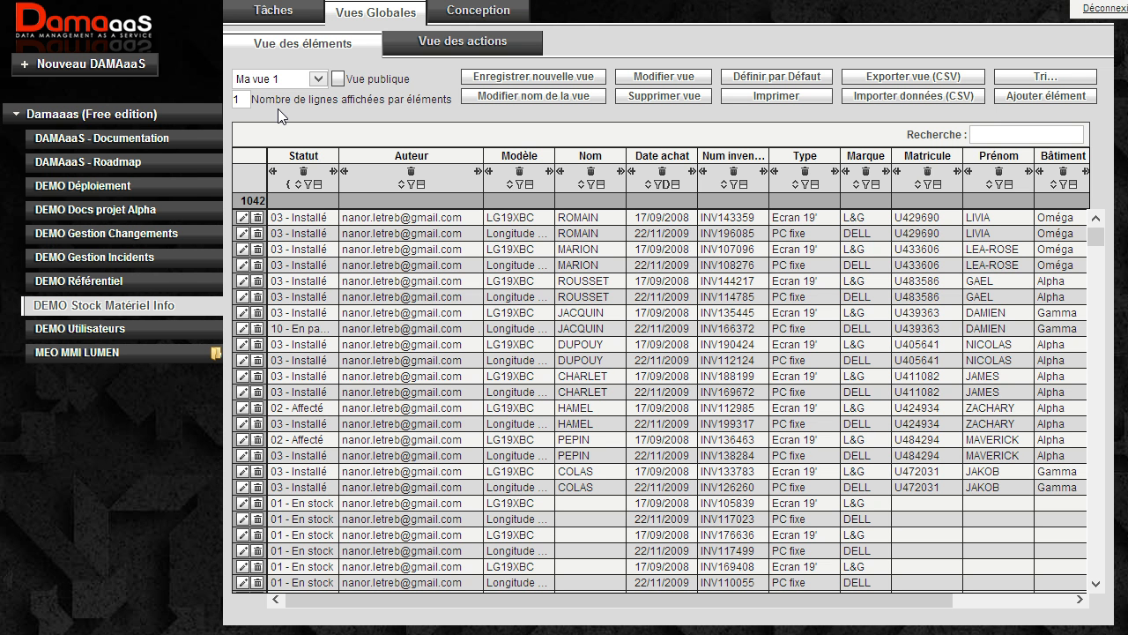
Remove the Date achat column and save the change to the existing view "Ma vue 1".
{"action": "left_click", "coordinate": [662, 170]}
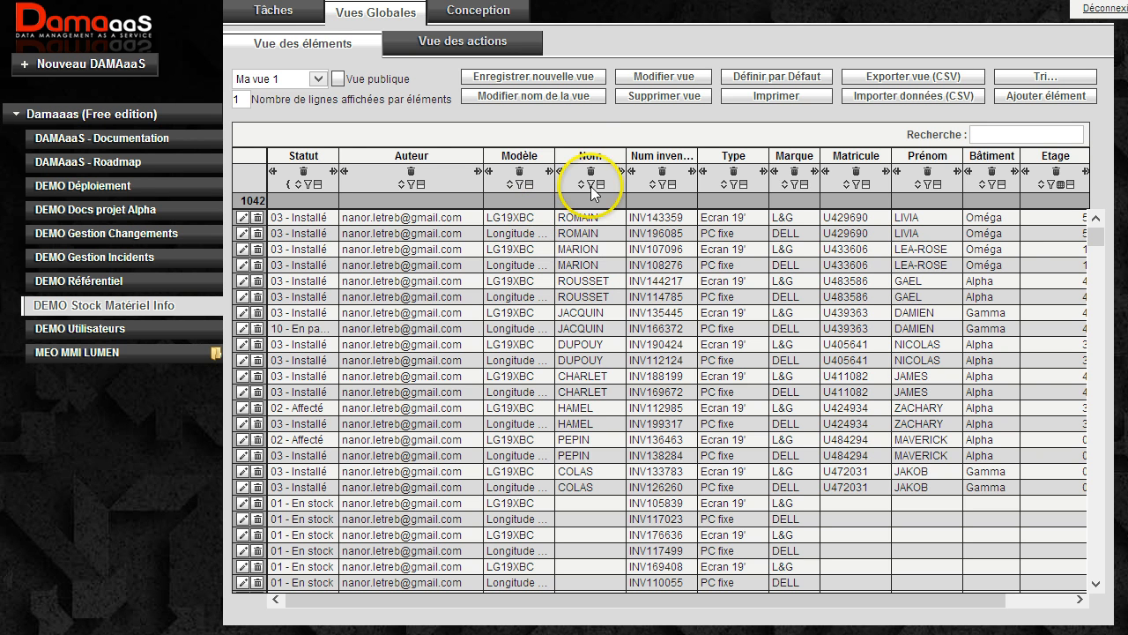
{"action": "left_click", "coordinate": [684, 79]}
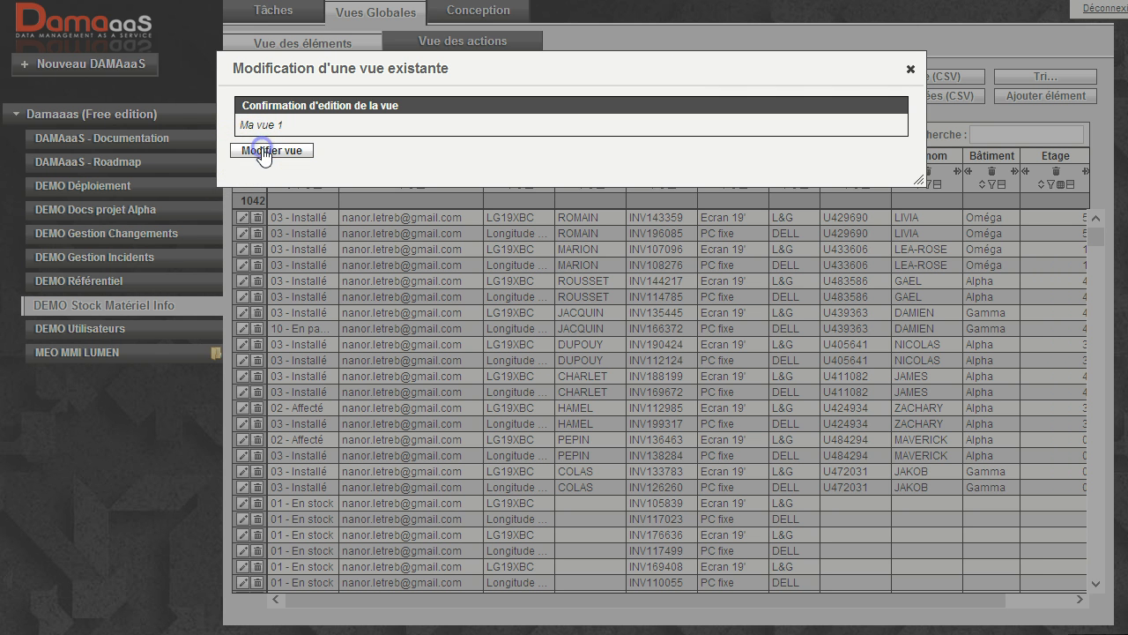
{"action": "left_click", "coordinate": [265, 152]}
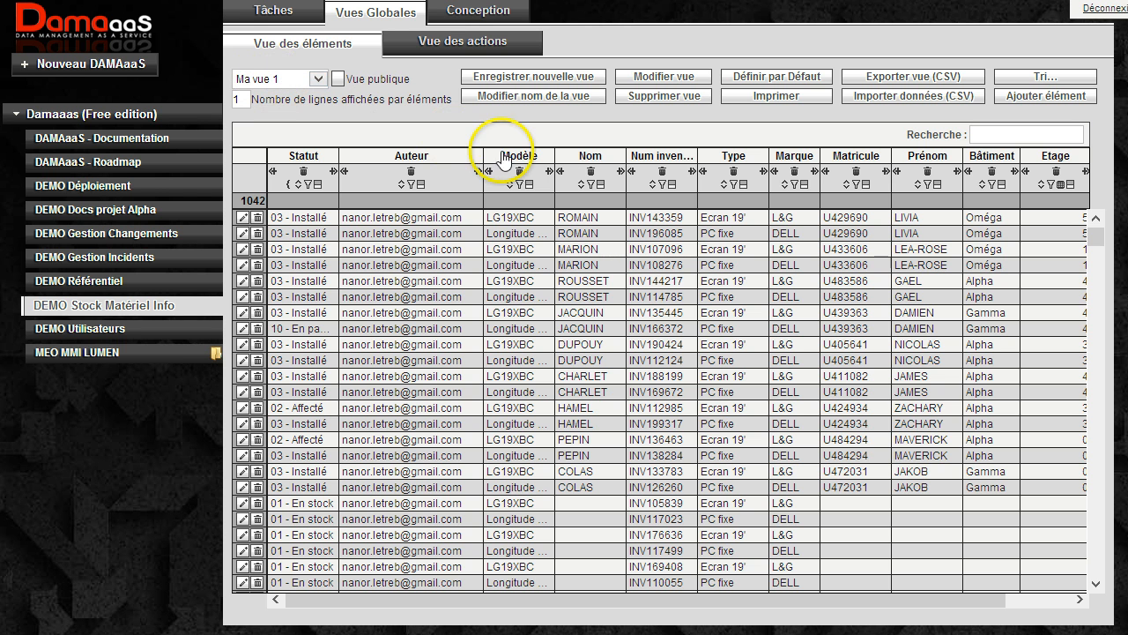
Rename the current view as "Ma vue par défaut".
{"action": "left_click", "coordinate": [547, 97]}
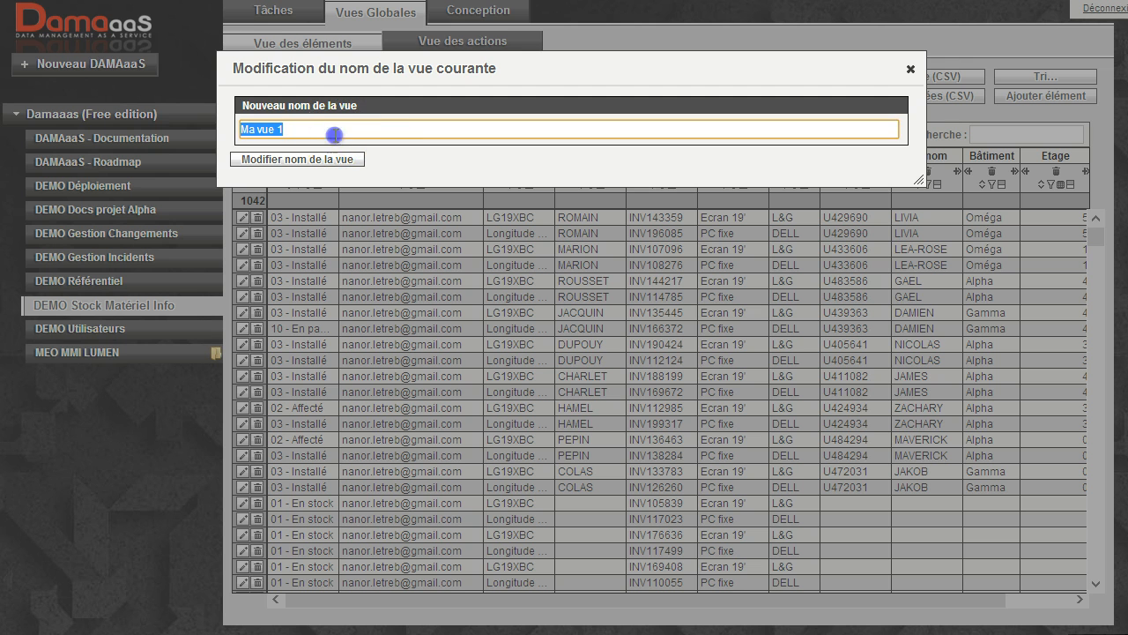
{"action": "left_click", "coordinate": [323, 131]}
{"action": "left_click_drag", "start_coordinate": [323, 132], "coordinate": [176, 132]}
{"action": "type", "text": "M"}
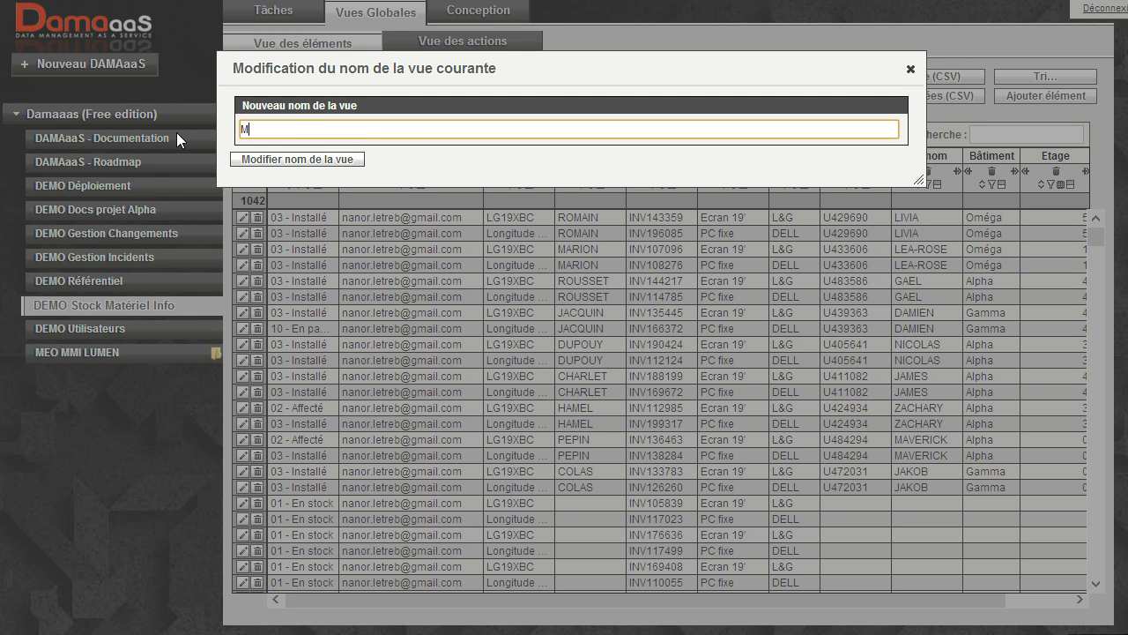
{"action": "type", "text": "a vue par défaut"}
{"action": "left_click", "coordinate": [303, 160]}
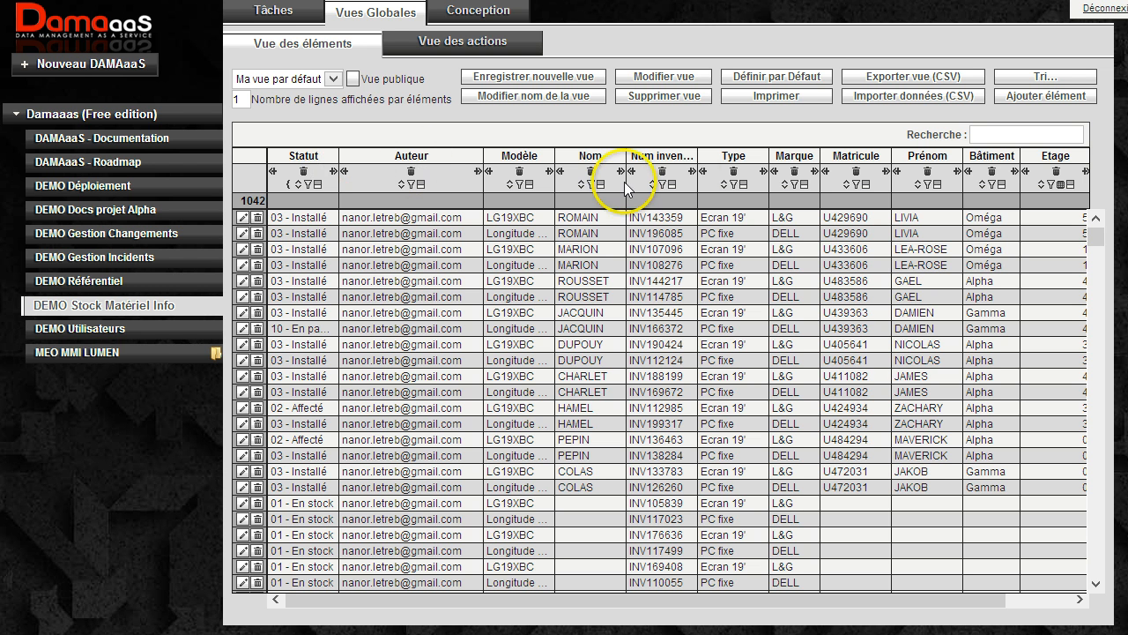
Set "Ma vue par défaut" as the personal default view, without applying it to other users, and check the list of available views.
{"action": "left_click", "coordinate": [779, 78]}
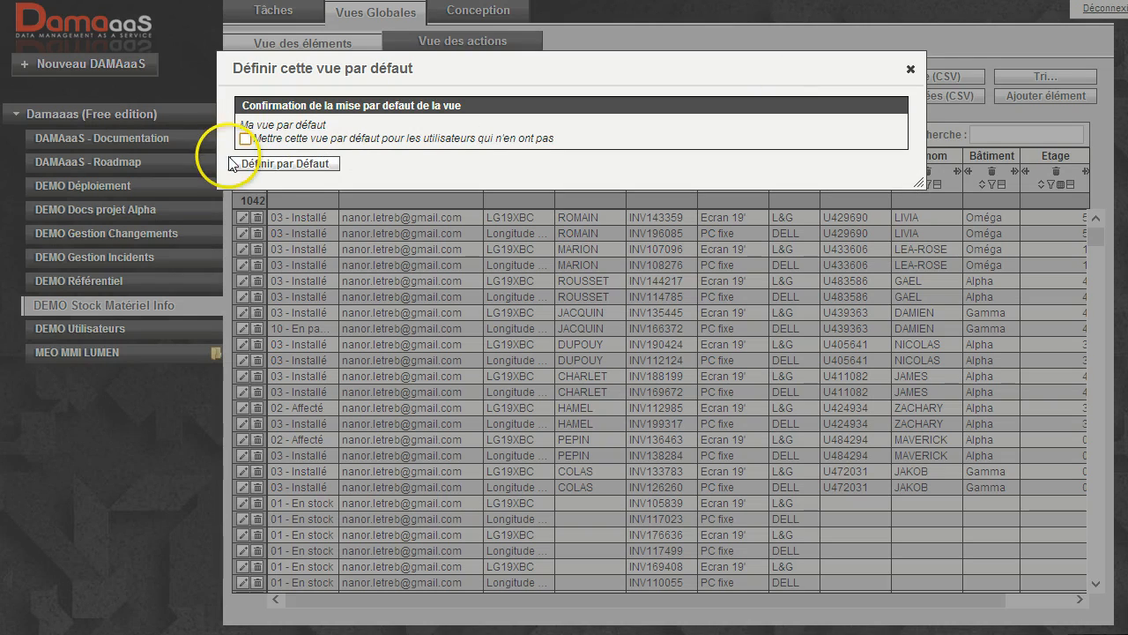
{"action": "left_click", "coordinate": [274, 164]}
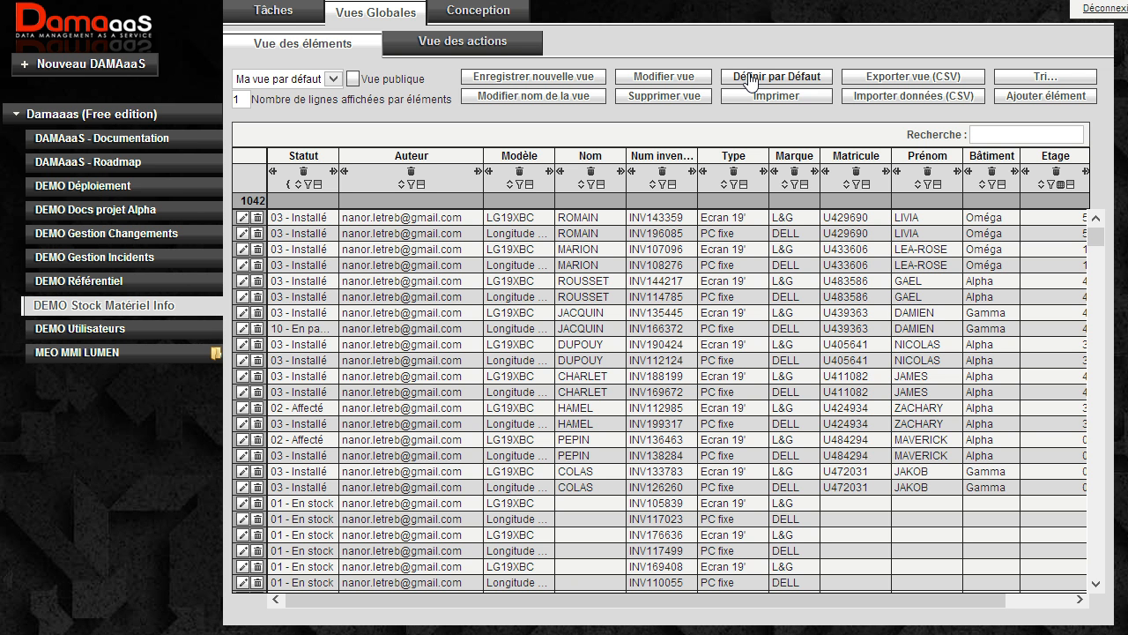
{"action": "left_click", "coordinate": [304, 77]}
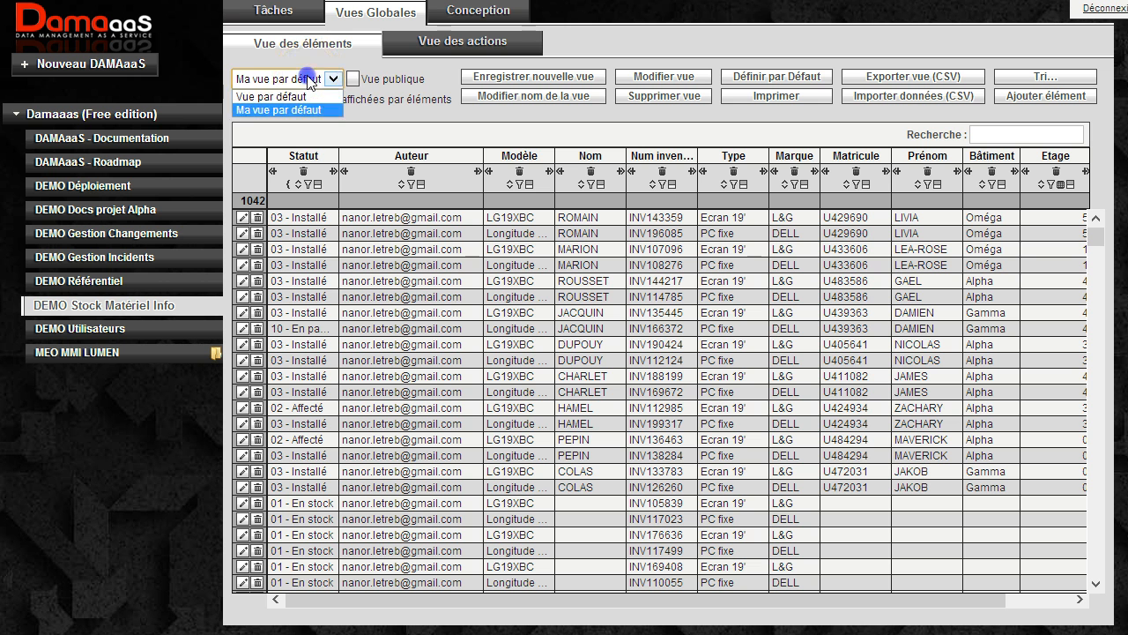
{"action": "left_click", "coordinate": [307, 78]}
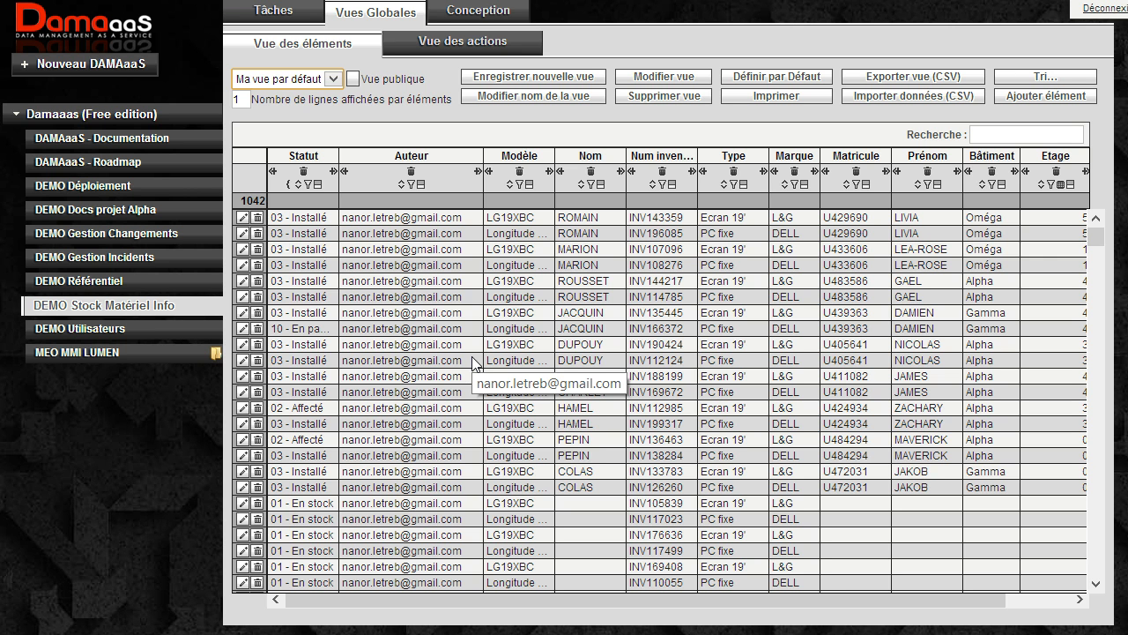
Delete the current view "Ma vue par défaut" and confirm its removal.
{"action": "left_click", "coordinate": [665, 97]}
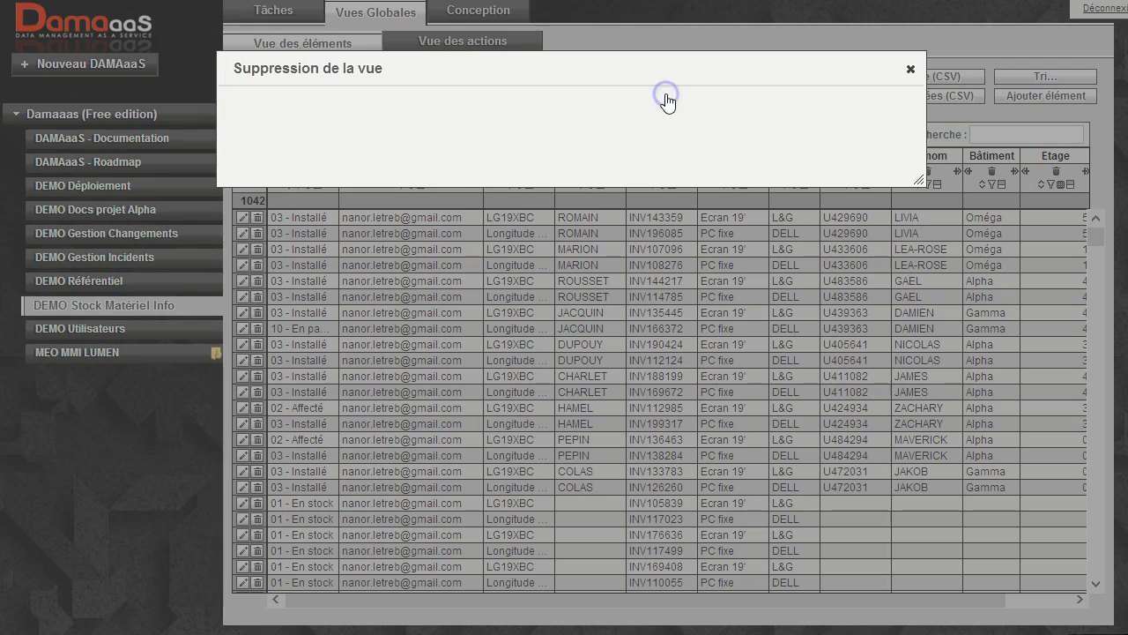
{"action": "left_click", "coordinate": [300, 151]}
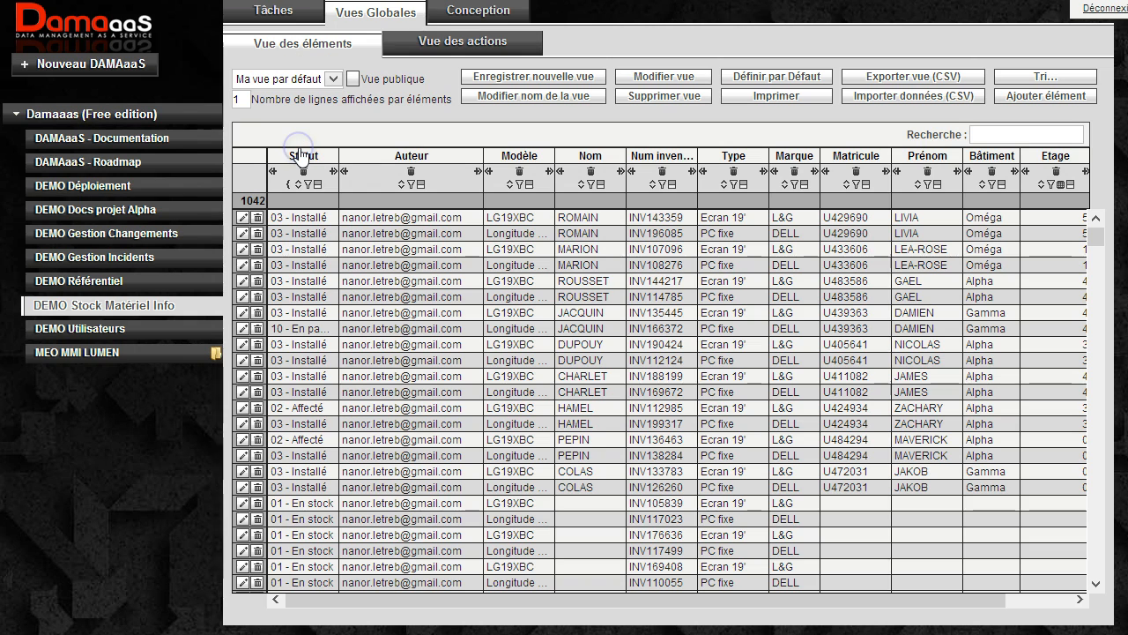